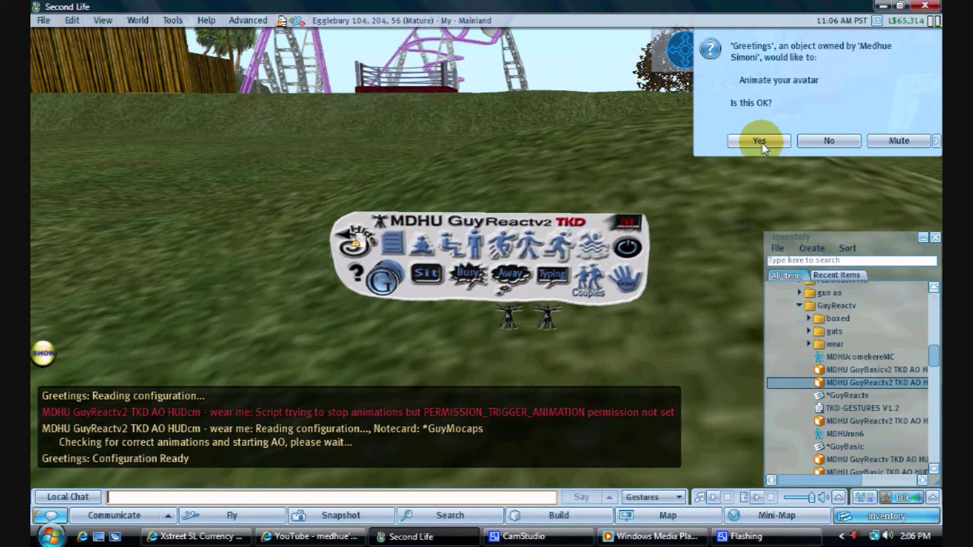
Grant both the greeting object and the HUD permission to animate the avatar
{"action": "left_click", "coordinate": [759, 140]}
{"action": "left_click", "coordinate": [759, 141]}
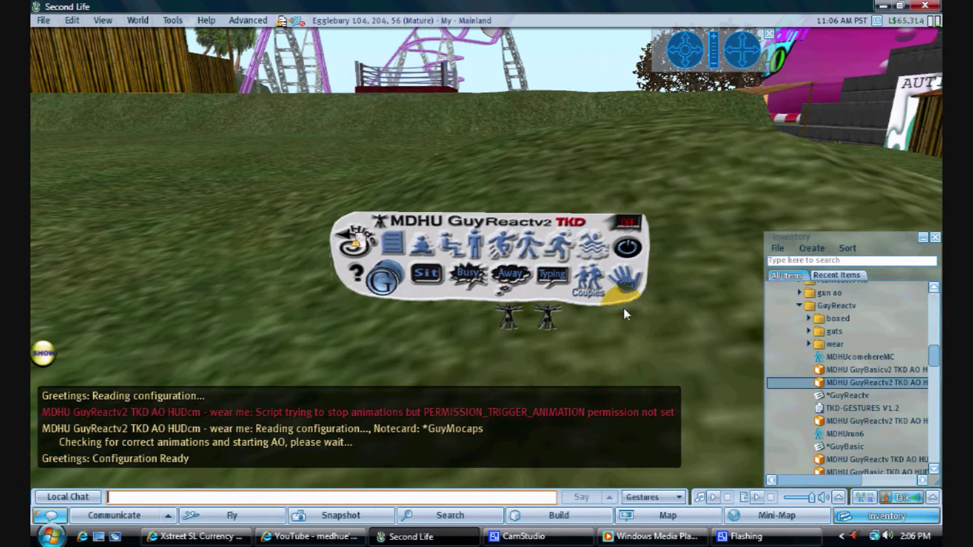
{"action": "scroll", "coordinate": [567, 378], "scroll_direction": "down", "scroll_amount": 2}
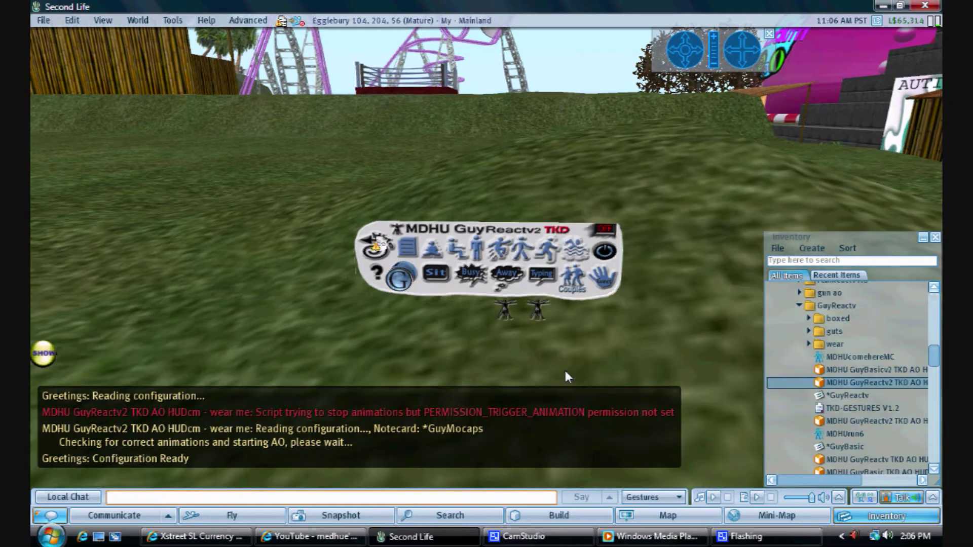
{"action": "mouse_move", "coordinate": [820, 385]}
{"action": "left_mouse_down"}
{"action": "mouse_move", "coordinate": [844, 360]}
{"action": "mouse_move", "coordinate": [561, 339]}
{"action": "left_mouse_up"}
Open the rezzed HUD in the build editor and move the window over the chat area
{"action": "right_click", "coordinate": [519, 265]}
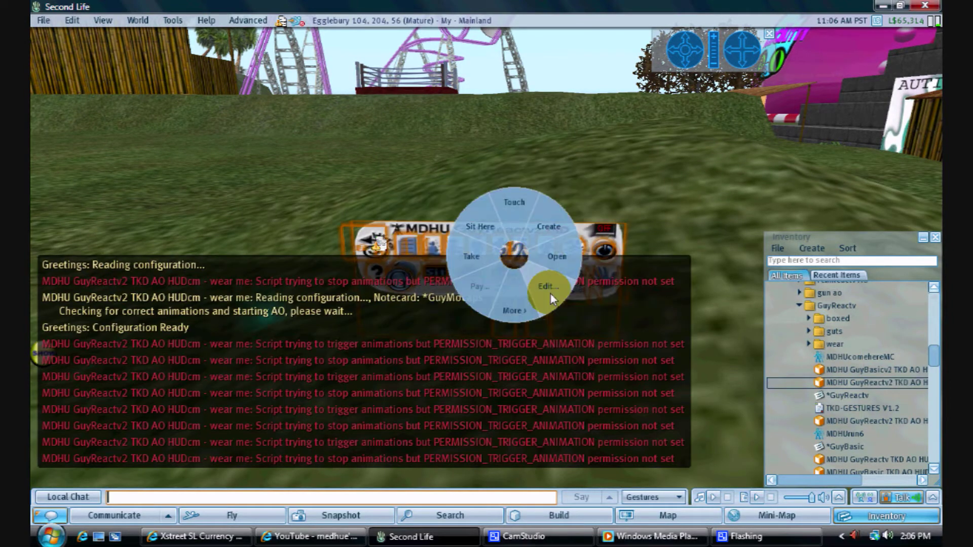
{"action": "left_click", "coordinate": [550, 293]}
{"action": "left_click_drag", "start_coordinate": [857, 69], "coordinate": [218, 64]}
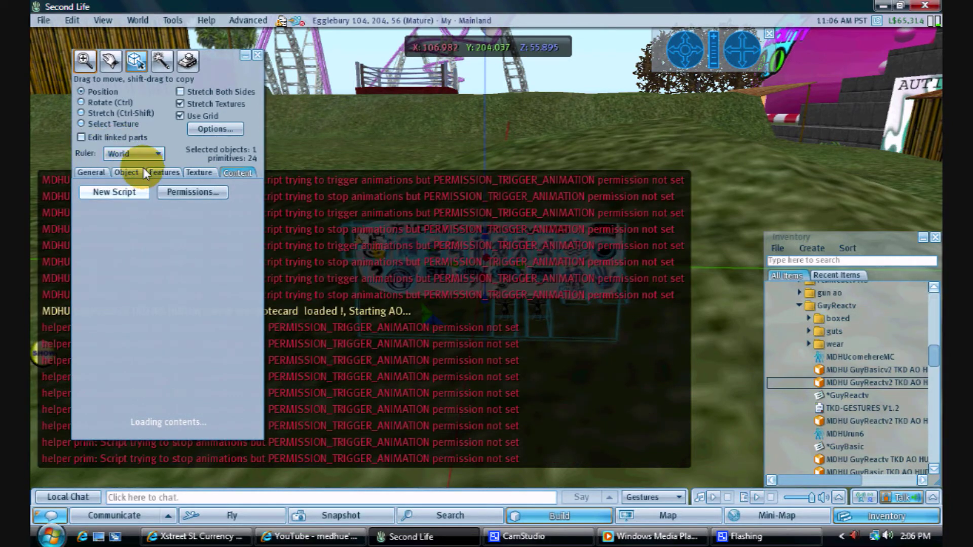
Enable Edit linked parts, select the round G button prim, and drag MDHUcomehereMC onto it
{"action": "left_click", "coordinate": [82, 137]}
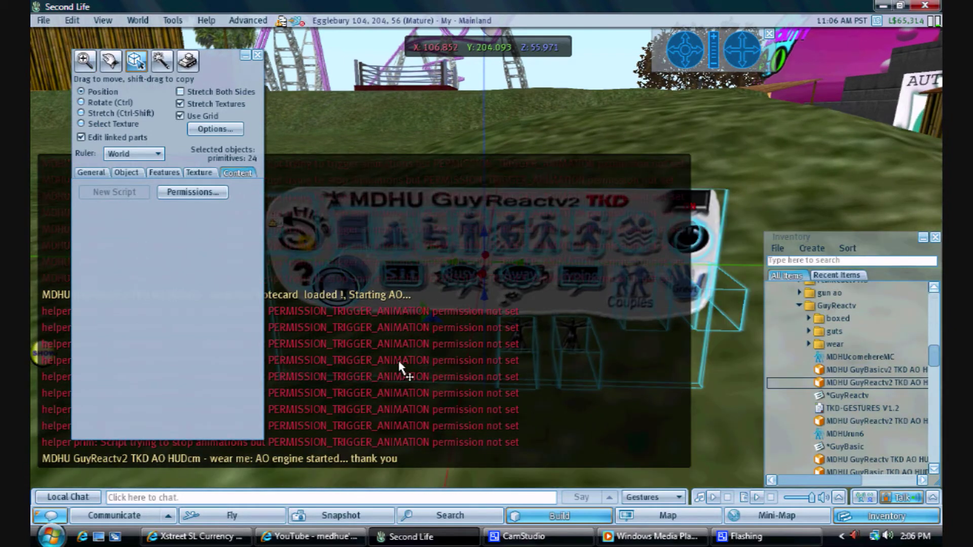
{"action": "left_click", "coordinate": [335, 293]}
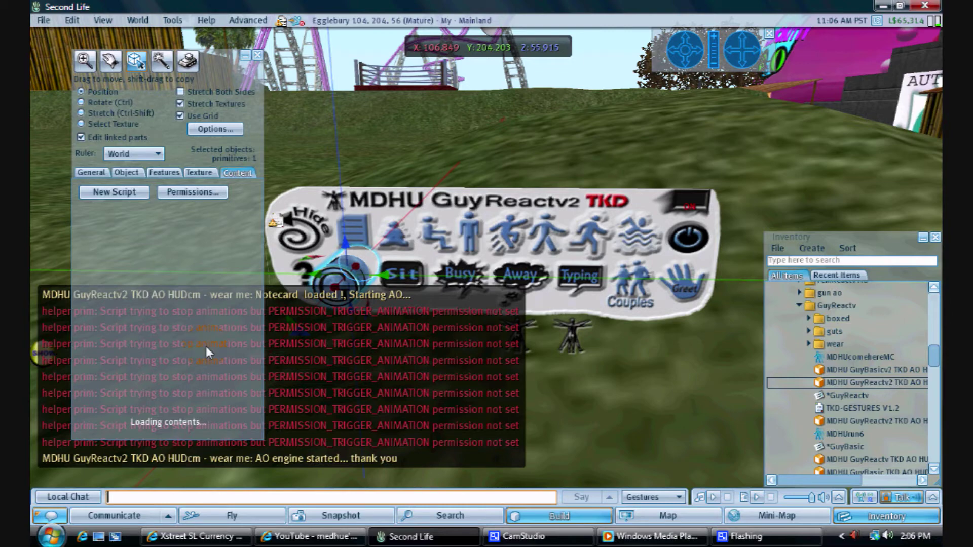
{"action": "left_click_drag", "start_coordinate": [856, 358], "coordinate": [164, 337]}
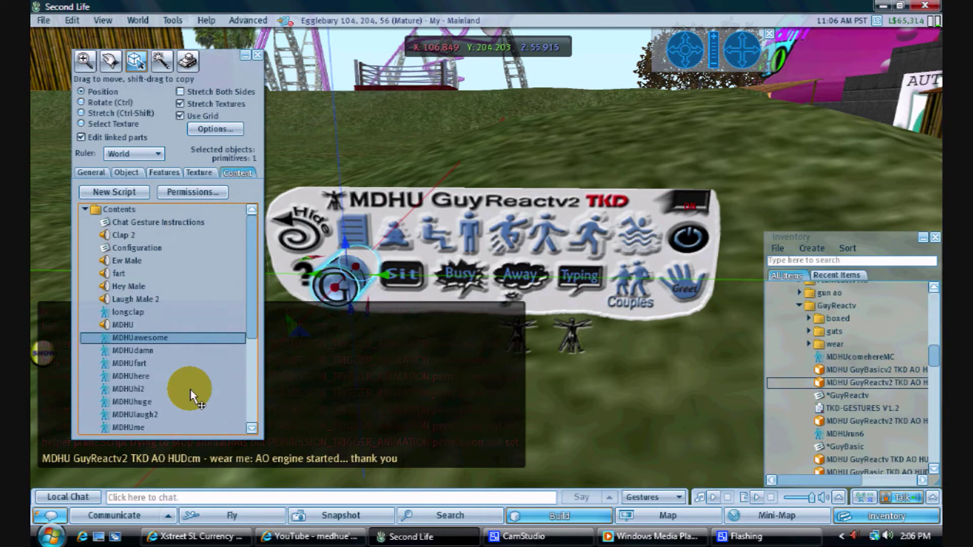
View and close the MDHUcomehereMC animation's properties in Inventory
{"action": "left_click", "coordinate": [857, 357]}
{"action": "right_click", "coordinate": [856, 357]}
{"action": "left_click", "coordinate": [835, 377]}
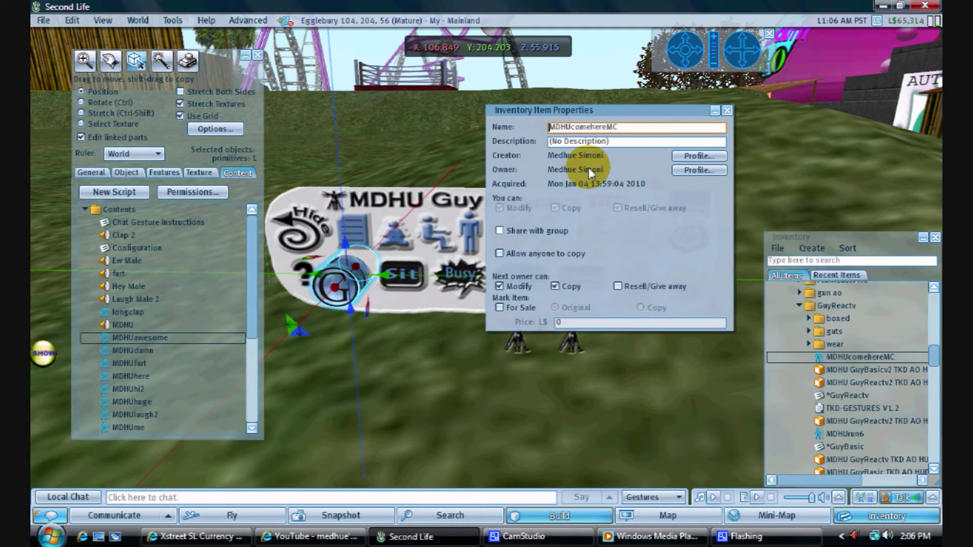
{"action": "left_click", "coordinate": [727, 110]}
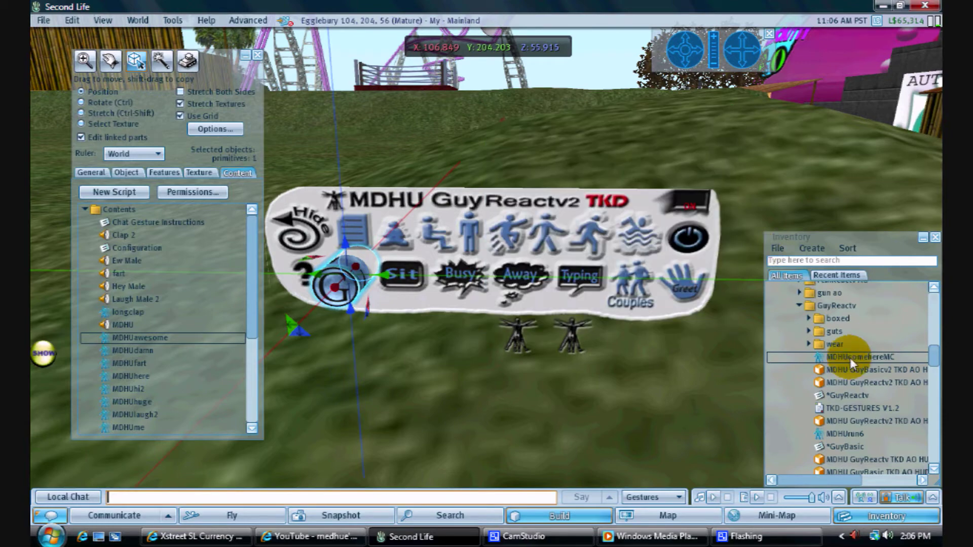
Drop MDHUcomehereMC into the G button's contents, approve animation, and close the Build window
{"action": "left_click_drag", "start_coordinate": [850, 357], "coordinate": [137, 340]}
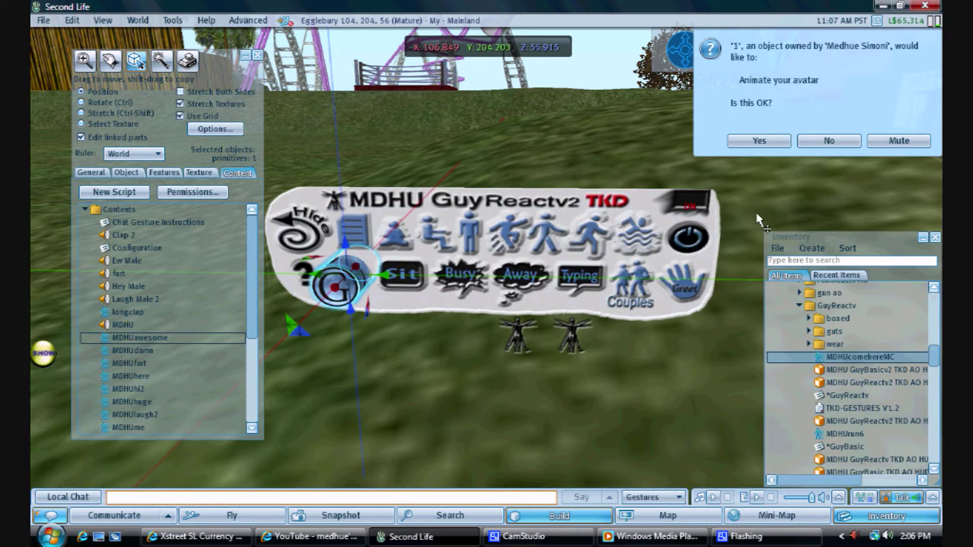
{"action": "left_click", "coordinate": [759, 140]}
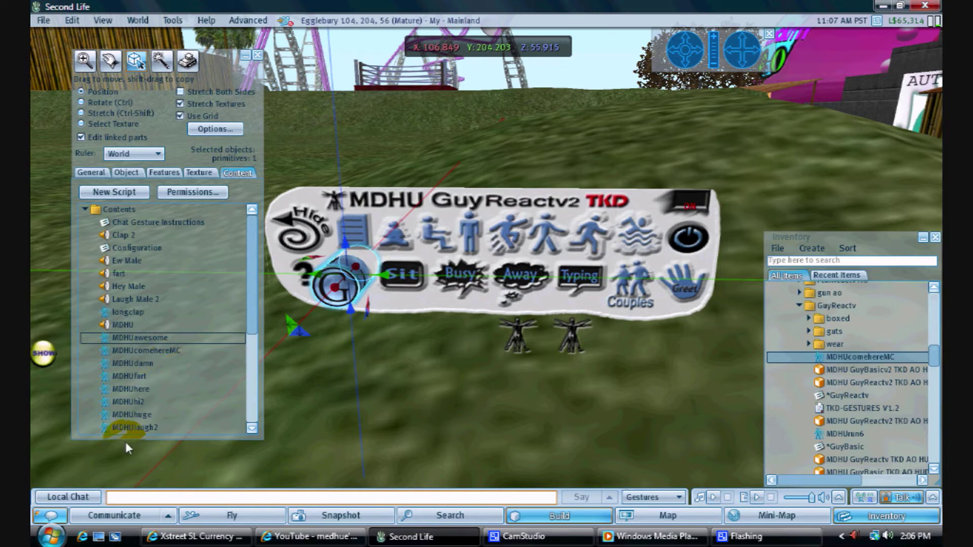
{"action": "left_click", "coordinate": [257, 56]}
{"action": "right_click", "coordinate": [470, 239]}
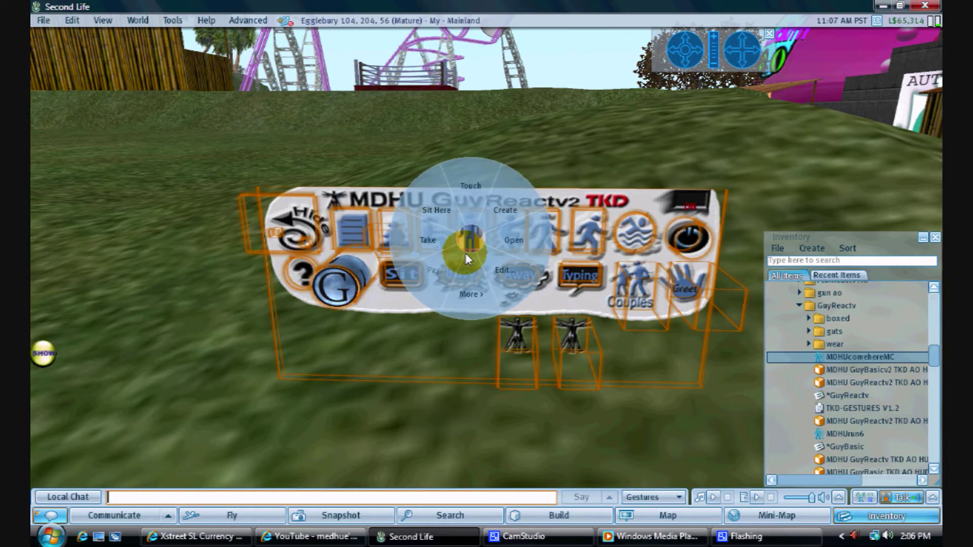
Take the HUD back into inventory and wear the GuyReactv2 HUD
{"action": "left_click", "coordinate": [430, 239]}
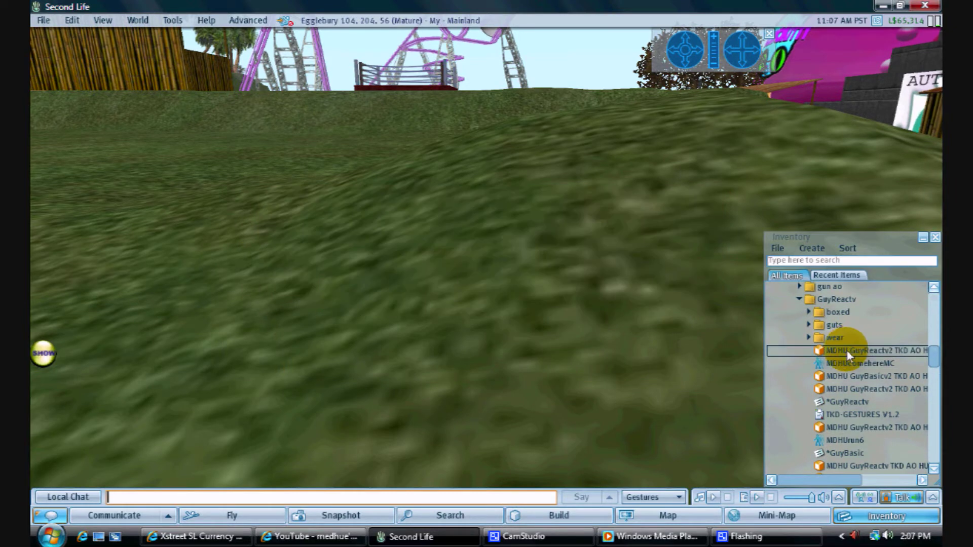
{"action": "right_click", "coordinate": [847, 351]}
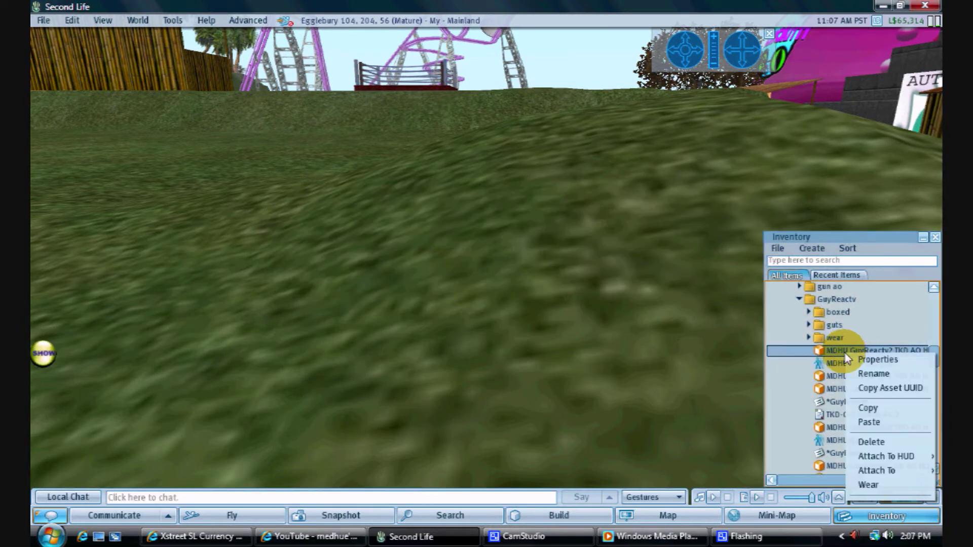
{"action": "left_click", "coordinate": [877, 484]}
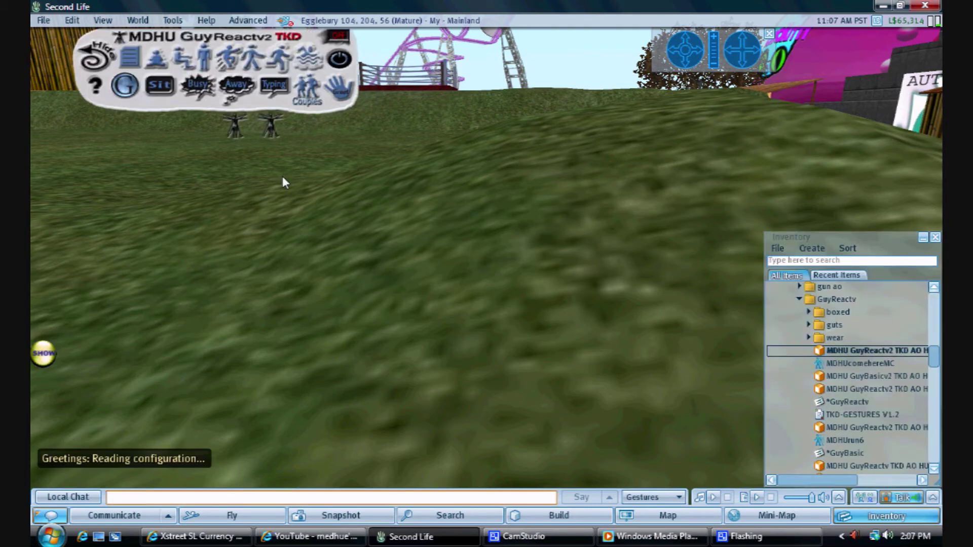
Edit the worn HUD's G button part and open its Configuration notecard
{"action": "right_click", "coordinate": [212, 96]}
{"action": "left_click", "coordinate": [239, 123]}
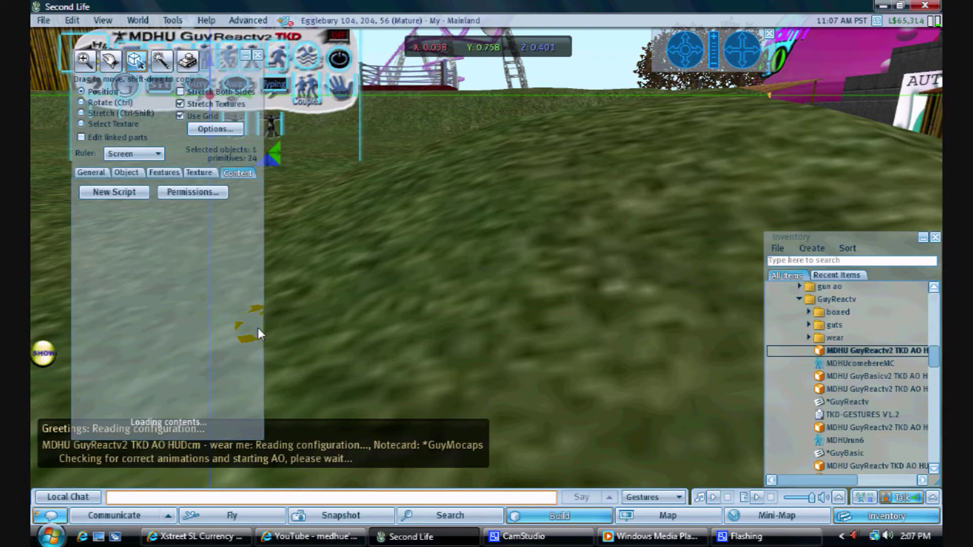
{"action": "left_click_drag", "start_coordinate": [637, 157], "coordinate": [558, 108]}
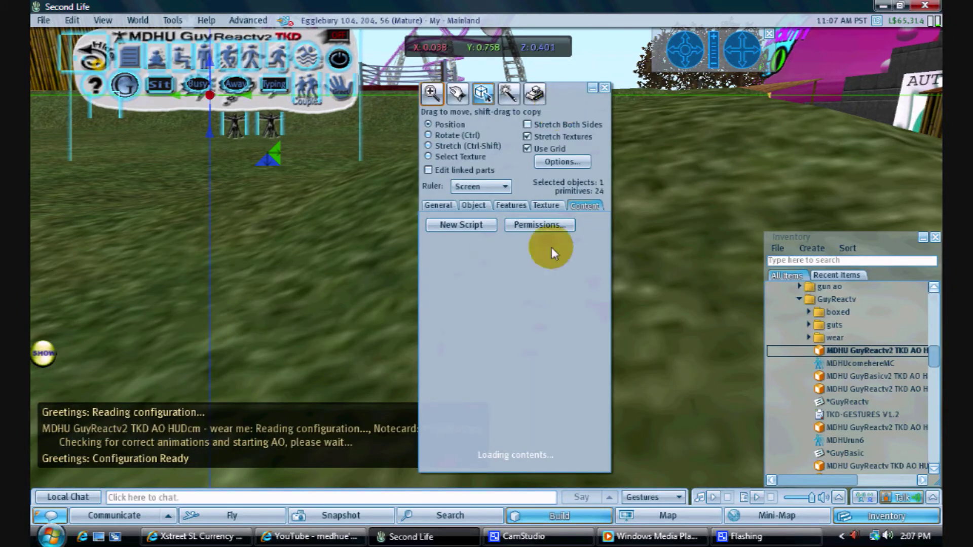
{"action": "left_click", "coordinate": [428, 171]}
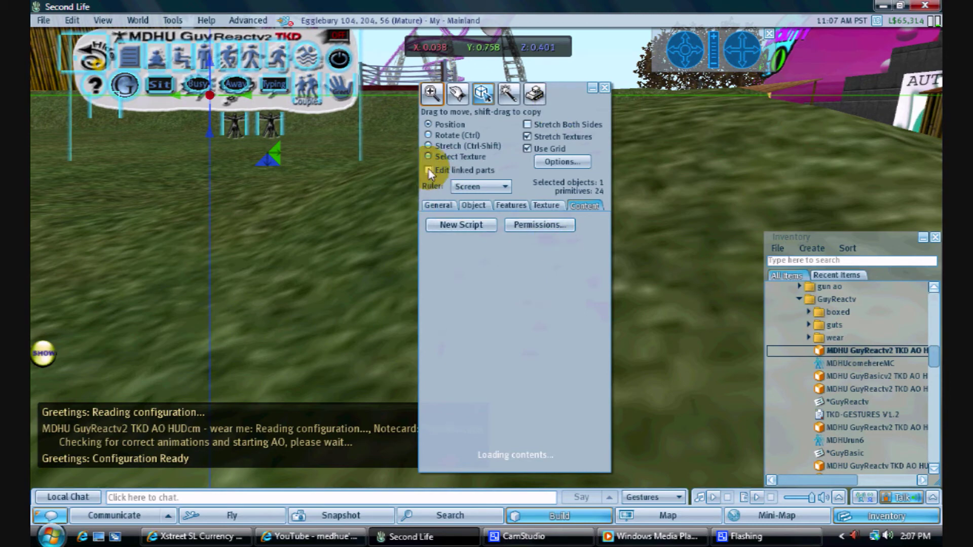
{"action": "left_click", "coordinate": [125, 85]}
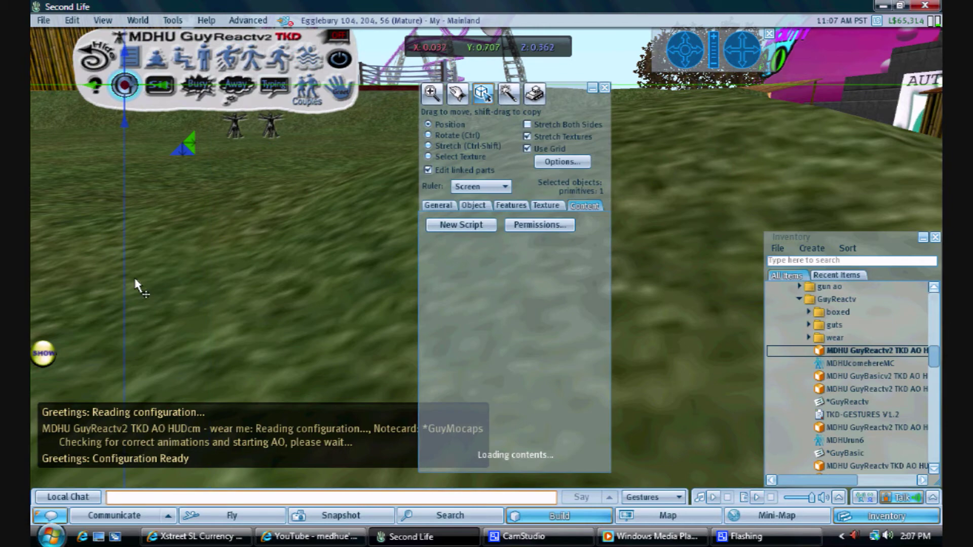
{"action": "left_click", "coordinate": [569, 96]}
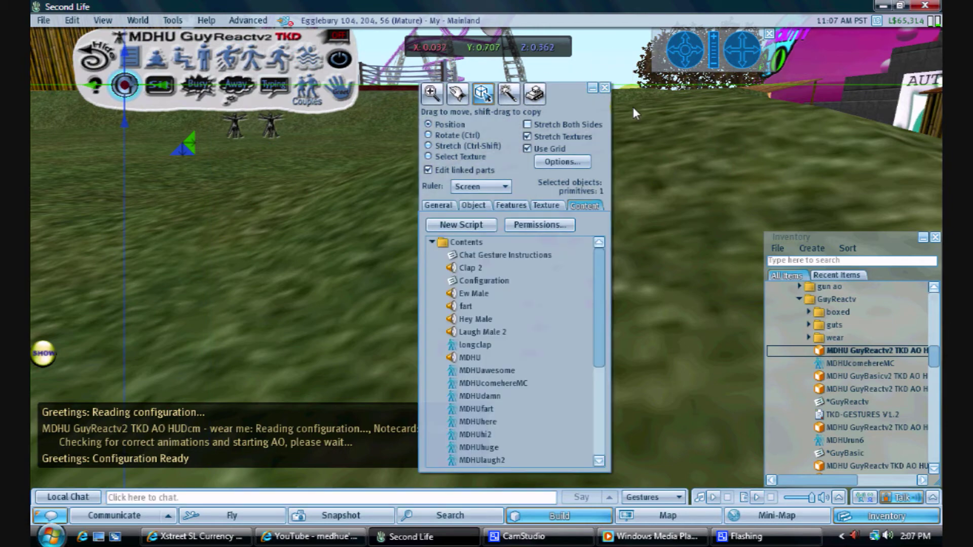
{"action": "left_click_drag", "start_coordinate": [565, 93], "coordinate": [685, 74]}
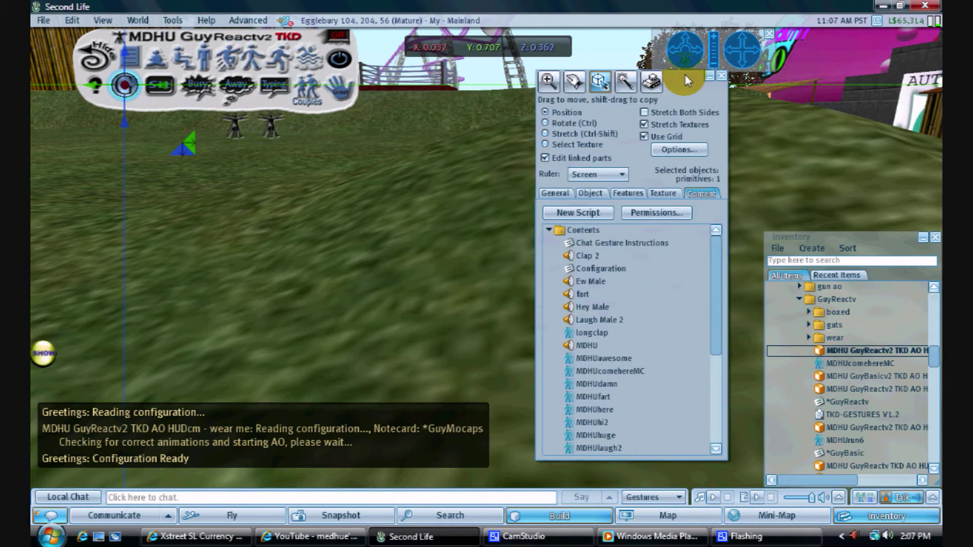
{"action": "double_click", "coordinate": [616, 264]}
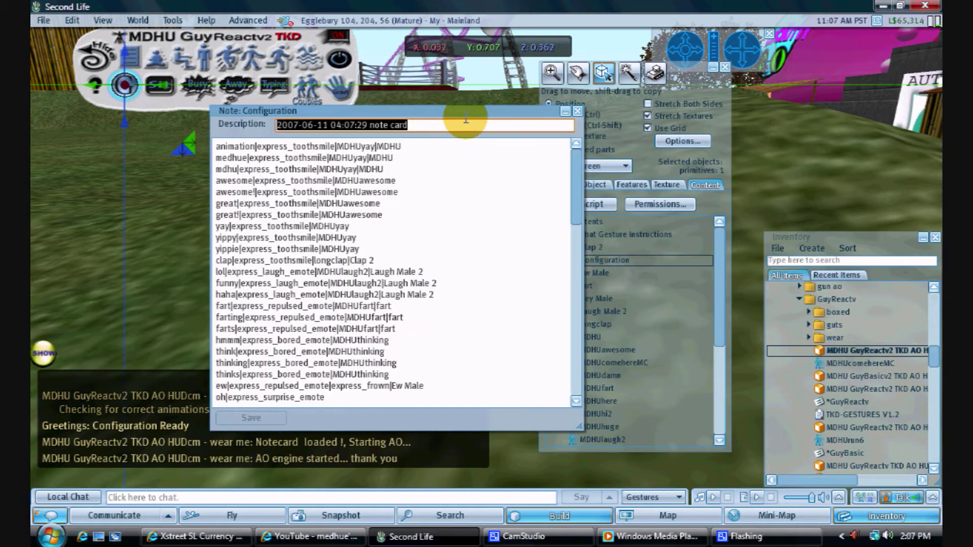
Copy the MDHUcomehereMC name via Rename, then place the caret after the notecard's final 'sir' line
{"action": "left_click_drag", "start_coordinate": [469, 114], "coordinate": [309, 141]}
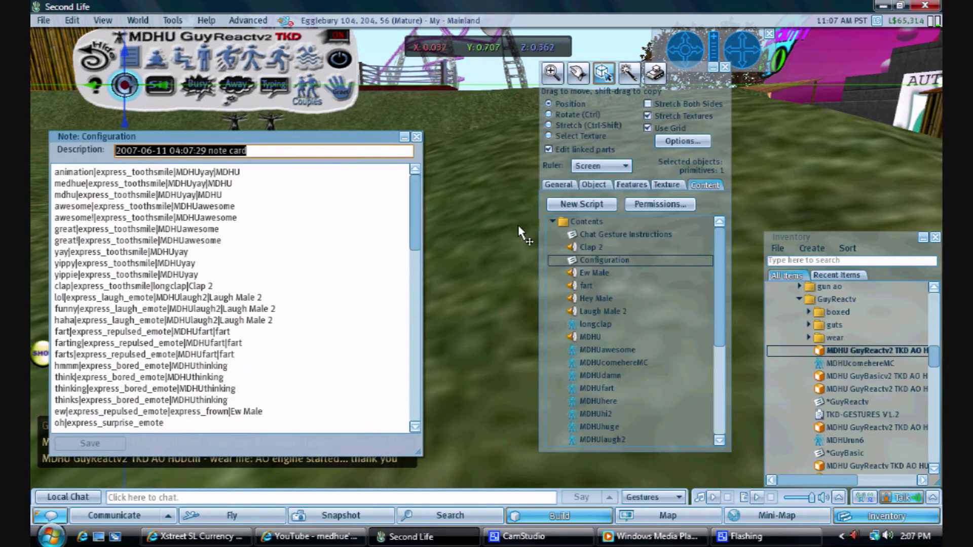
{"action": "left_click", "coordinate": [603, 362]}
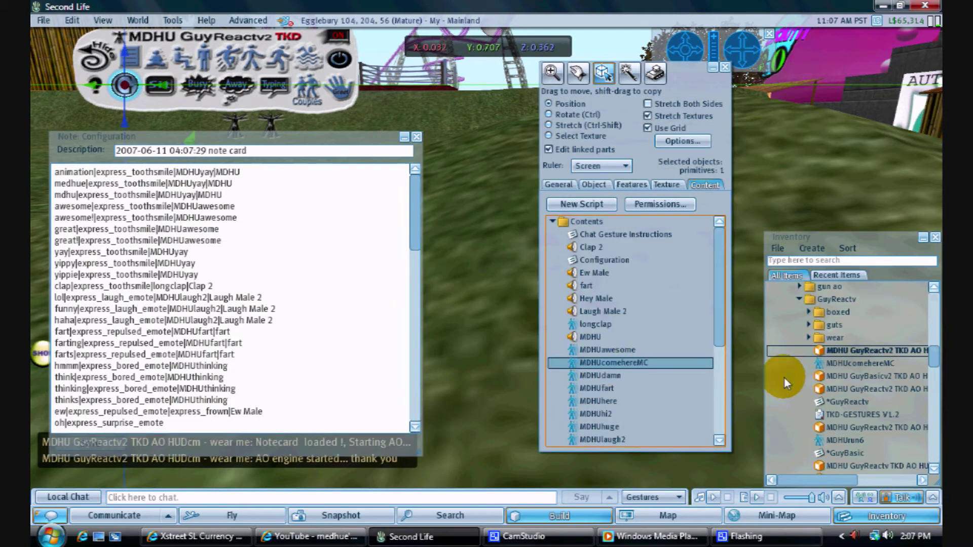
{"action": "right_click", "coordinate": [635, 364]}
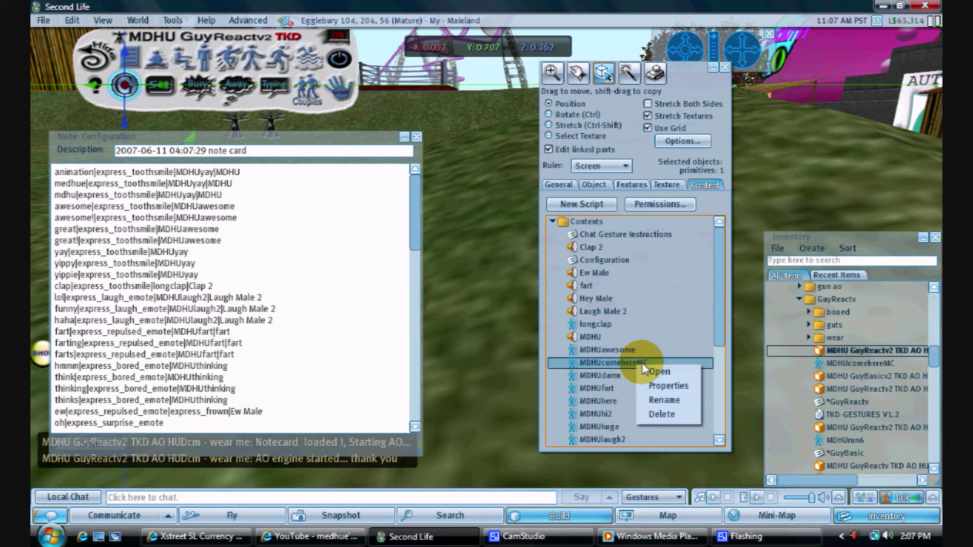
{"action": "left_click", "coordinate": [659, 400]}
{"action": "key", "text": "ctrl+c"}
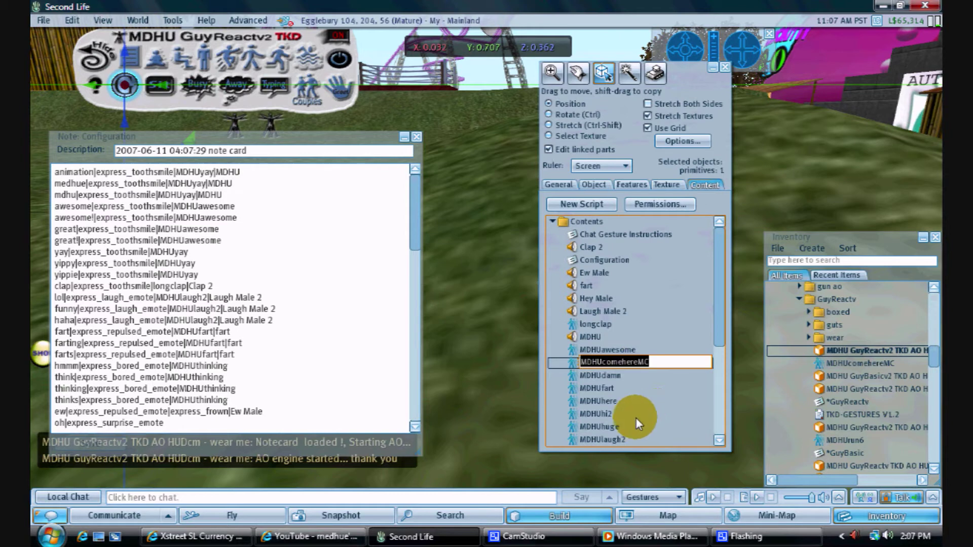
{"action": "key", "text": "ctrl"}
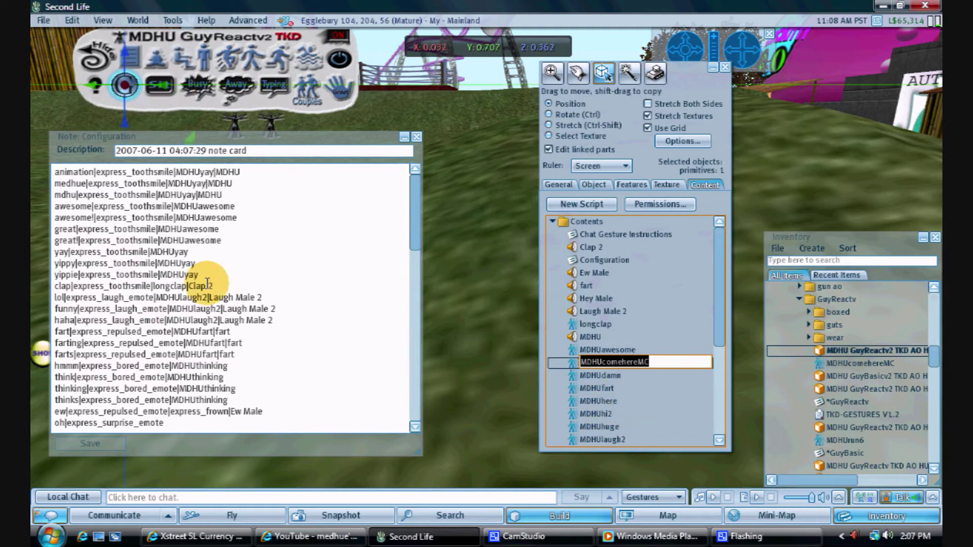
{"action": "scroll", "coordinate": [231, 328], "scroll_direction": "down", "scroll_amount": 15}
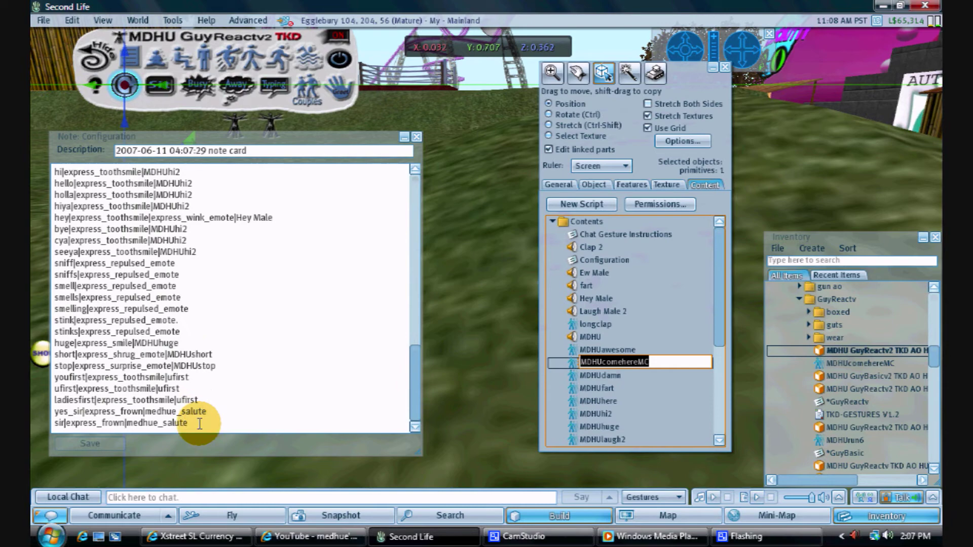
{"action": "left_click", "coordinate": [199, 423]}
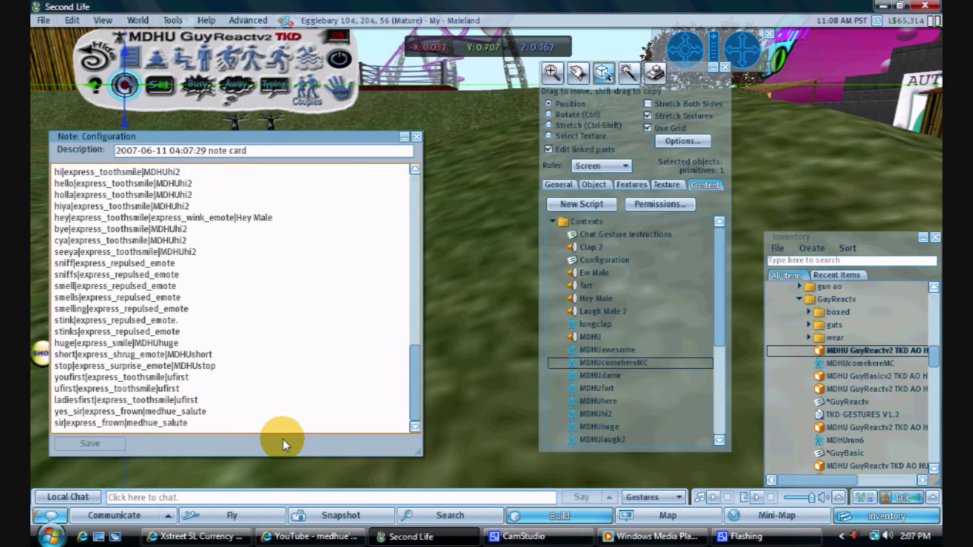
Start a new final line reading come|MDHUcomehereMC
{"action": "key", "text": "Return"}
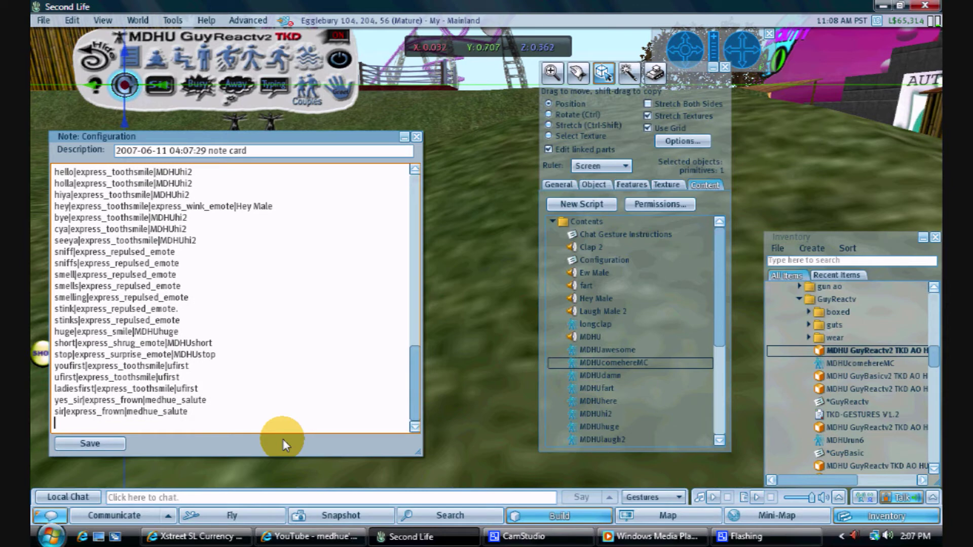
{"action": "key", "text": "ctrl+v"}
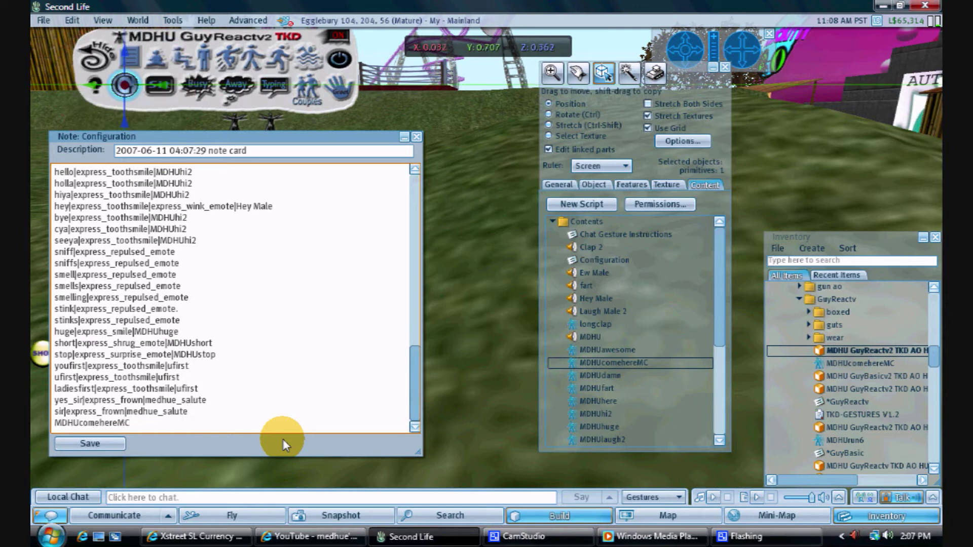
{"action": "key", "text": "Home"}
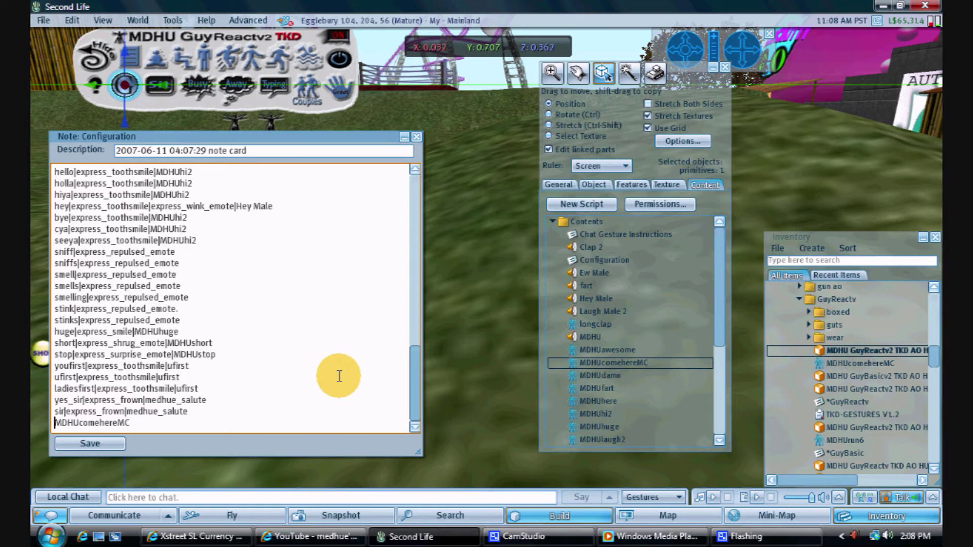
{"action": "type", "text": "come"}
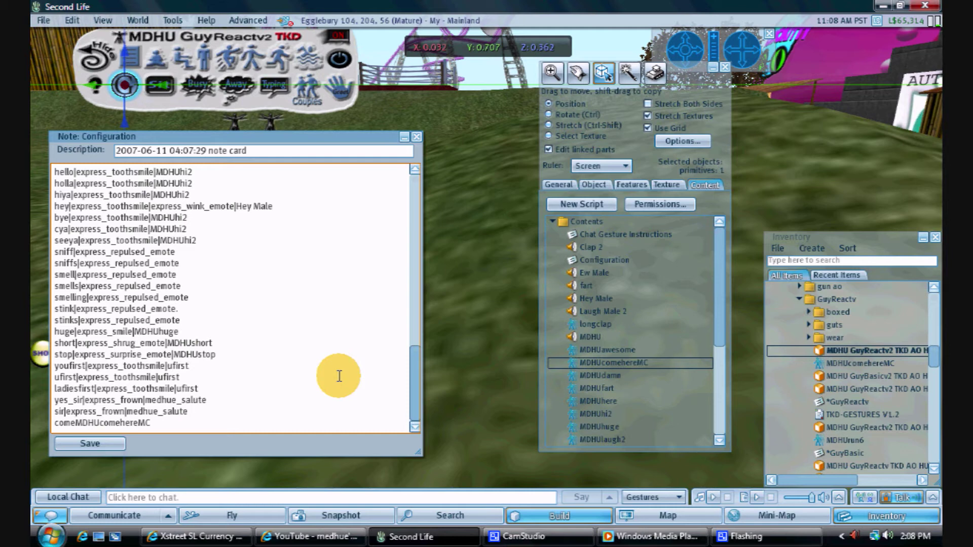
{"action": "type", "text": "|"}
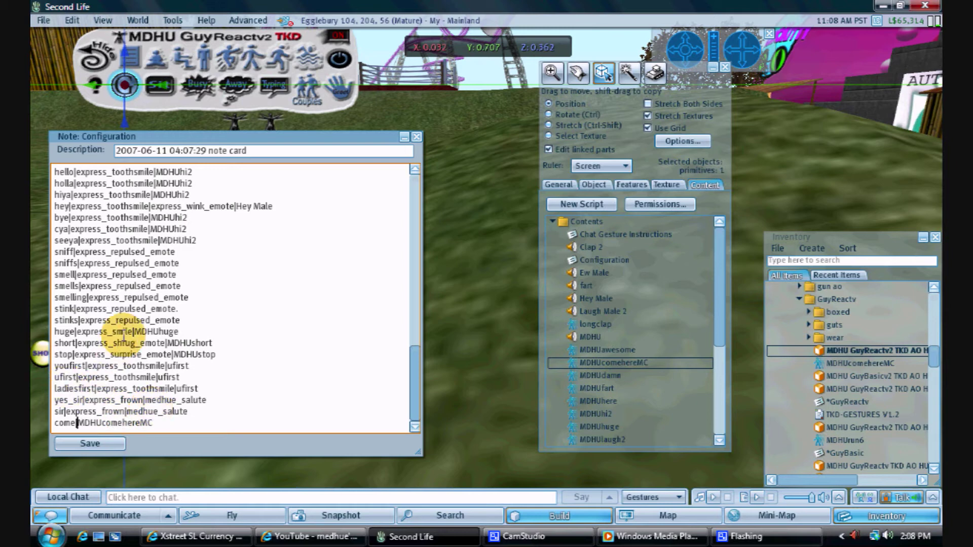
Insert express_smile| after come| to complete come|express_smile|MDHUcomehereMC and save the notecard
{"action": "left_click_drag", "start_coordinate": [133, 332], "coordinate": [76, 332]}
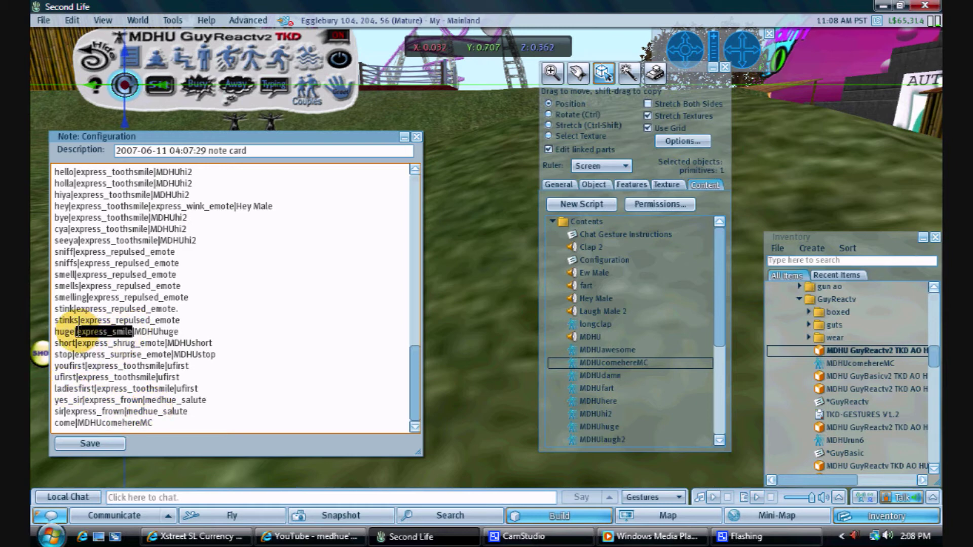
{"action": "key", "text": "ctrl+c"}
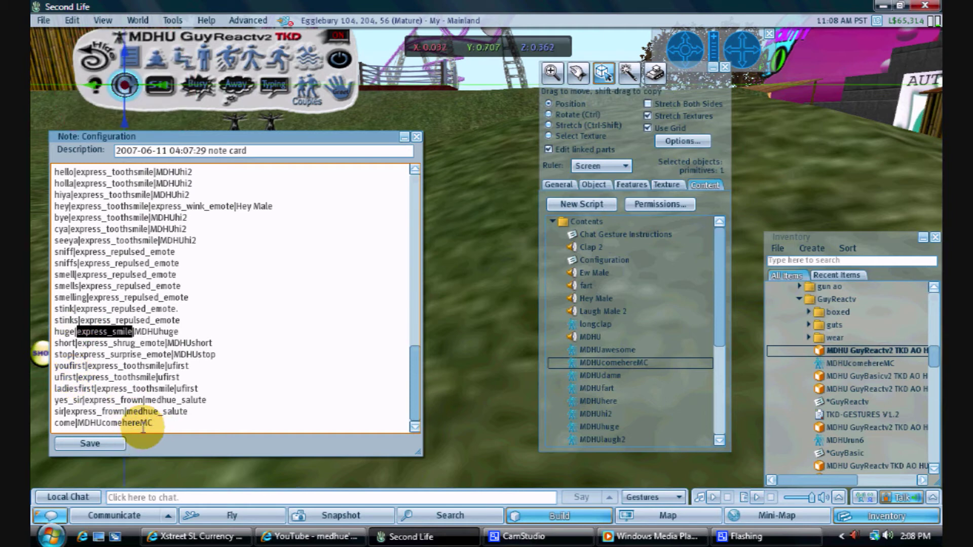
{"action": "left_click", "coordinate": [78, 423]}
{"action": "key", "text": "ctrl+v"}
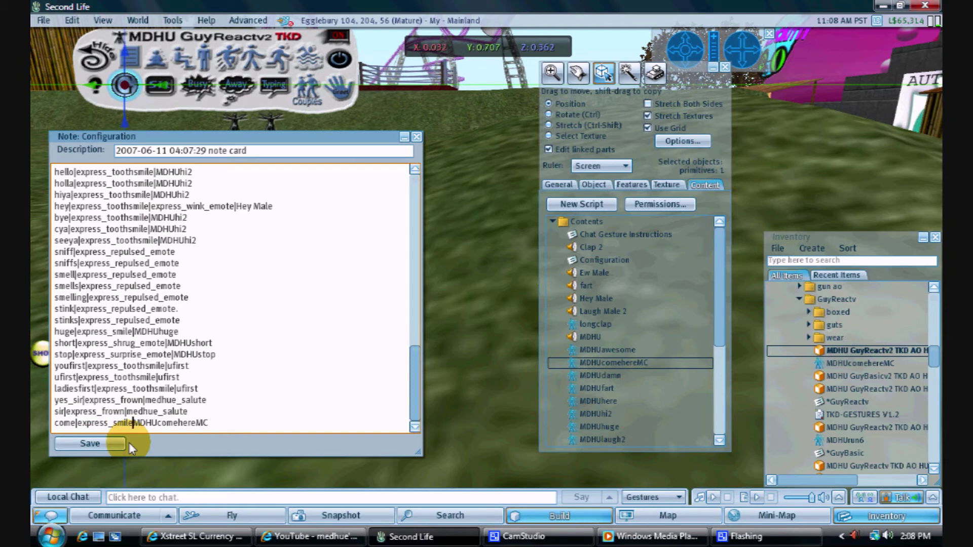
{"action": "type", "text": "|"}
{"action": "left_click", "coordinate": [217, 424]}
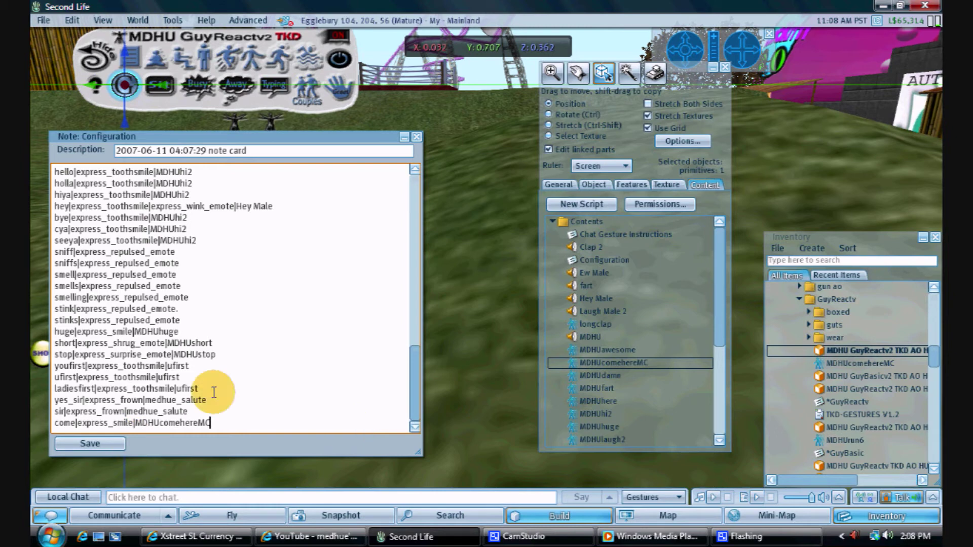
{"action": "left_click", "coordinate": [118, 447]}
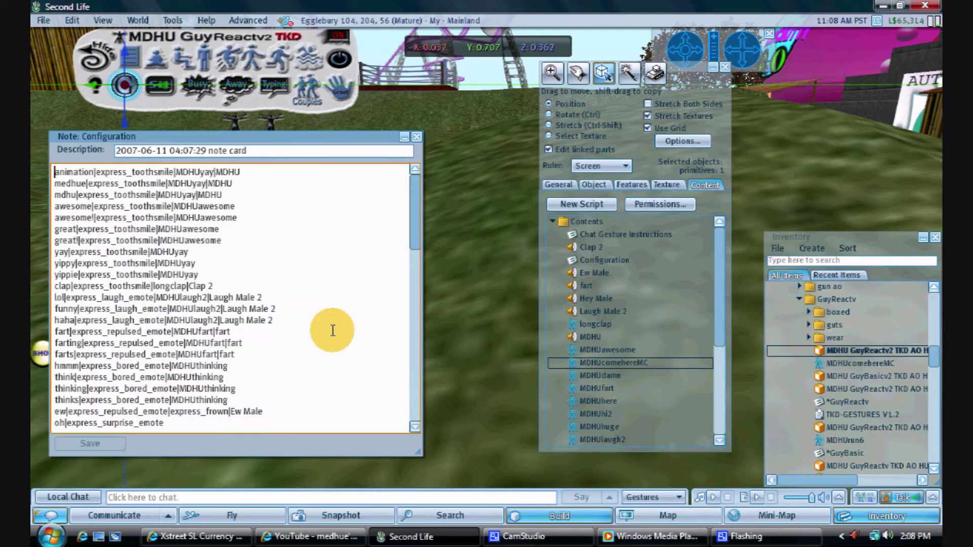
Below the come line, type come_here| and paste express_smile|MDHUcomehereMC copied from that line
{"action": "scroll", "coordinate": [268, 337], "scroll_direction": "down", "scroll_amount": 10}
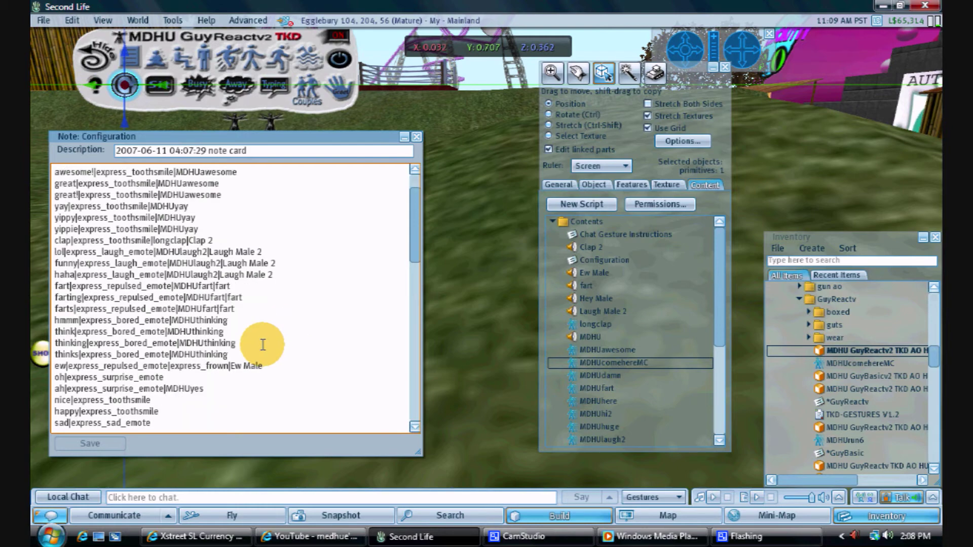
{"action": "scroll", "coordinate": [262, 354], "scroll_direction": "down", "scroll_amount": 7}
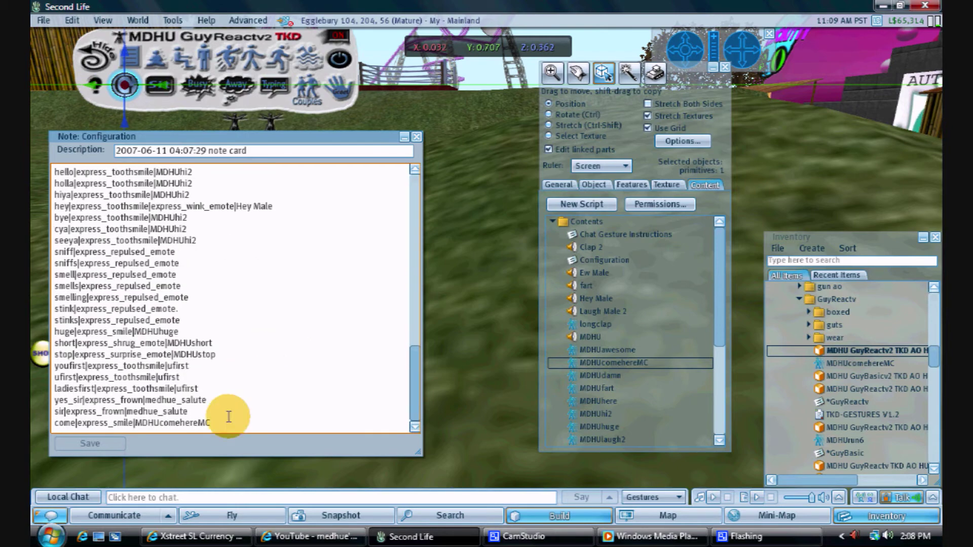
{"action": "left_click", "coordinate": [226, 423]}
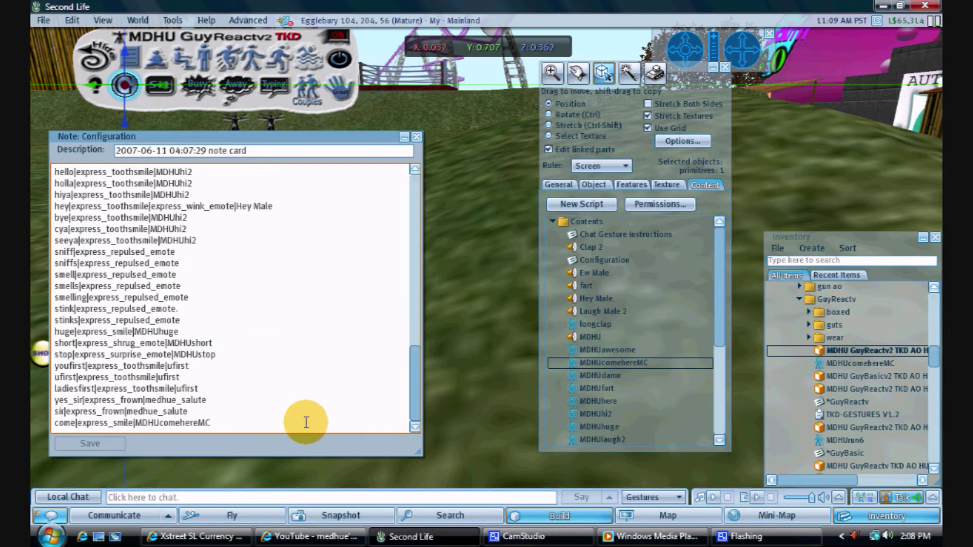
{"action": "key", "text": "Return"}
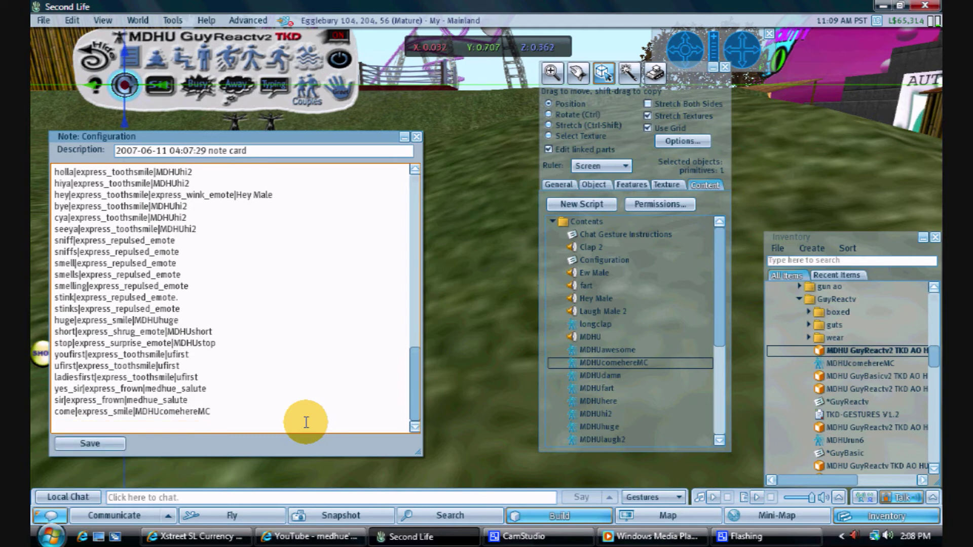
{"action": "type", "text": "come_here"}
{"action": "type", "text": "|"}
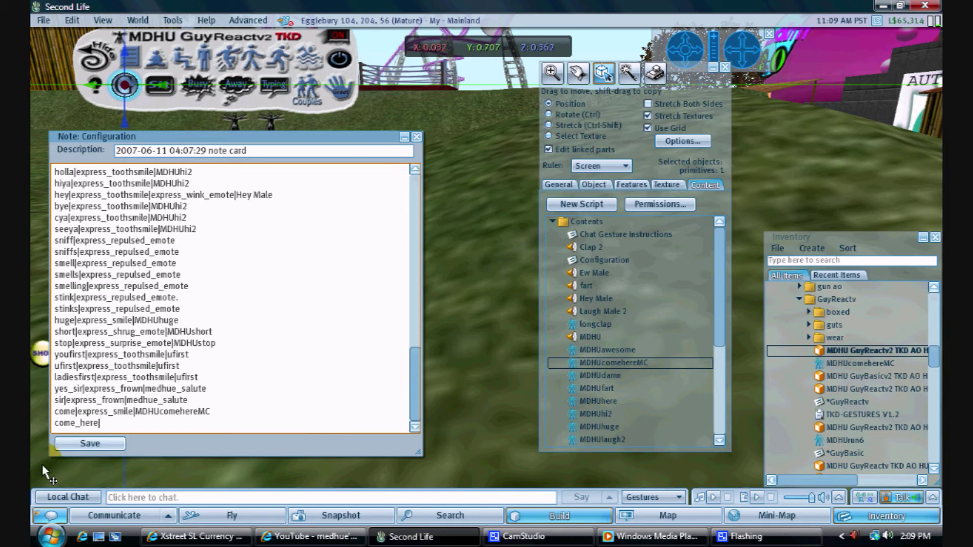
{"action": "left_click_drag", "start_coordinate": [211, 411], "coordinate": [76, 411]}
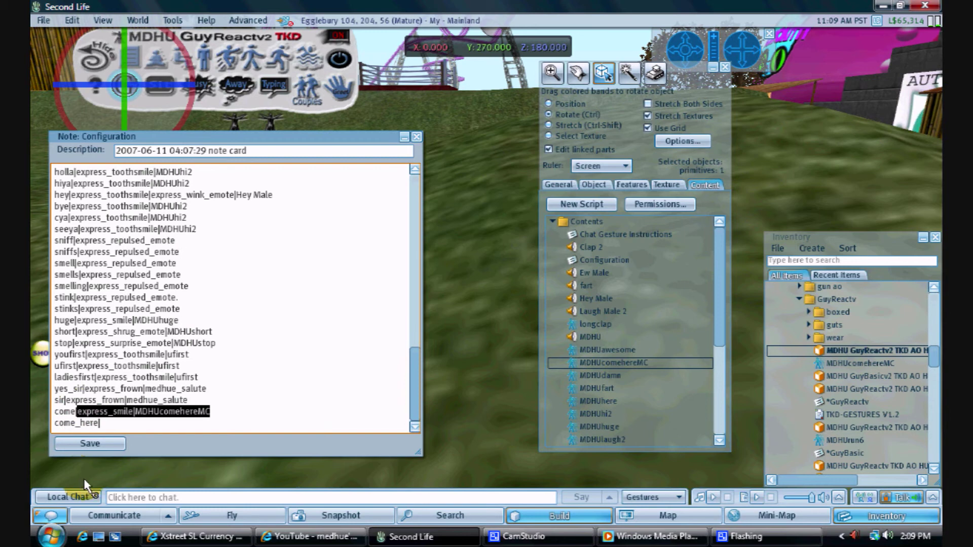
{"action": "left_click", "coordinate": [172, 473]}
{"action": "key", "text": "ctrl+v"}
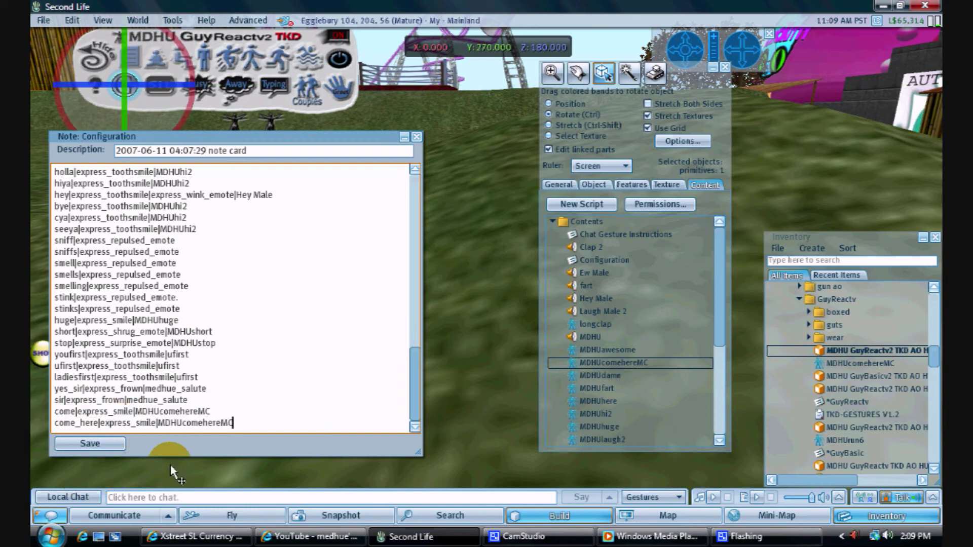